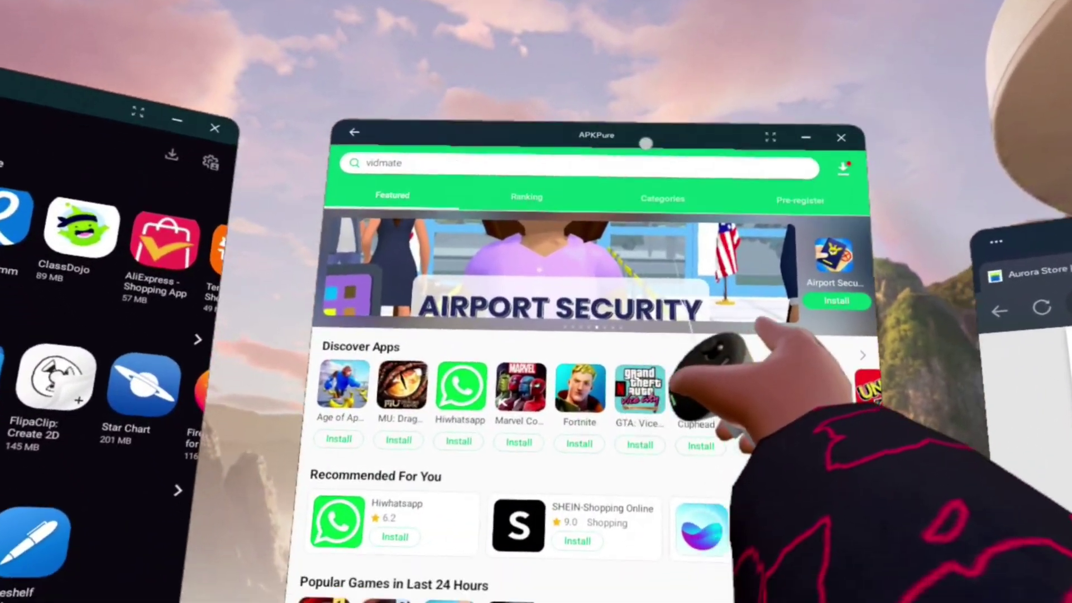
- Scroll down the APKPure Featured page past the featured app lists
{"action": "scroll", "coordinate": [635, 127], "scroll_direction": "down", "scroll_amount": 5}
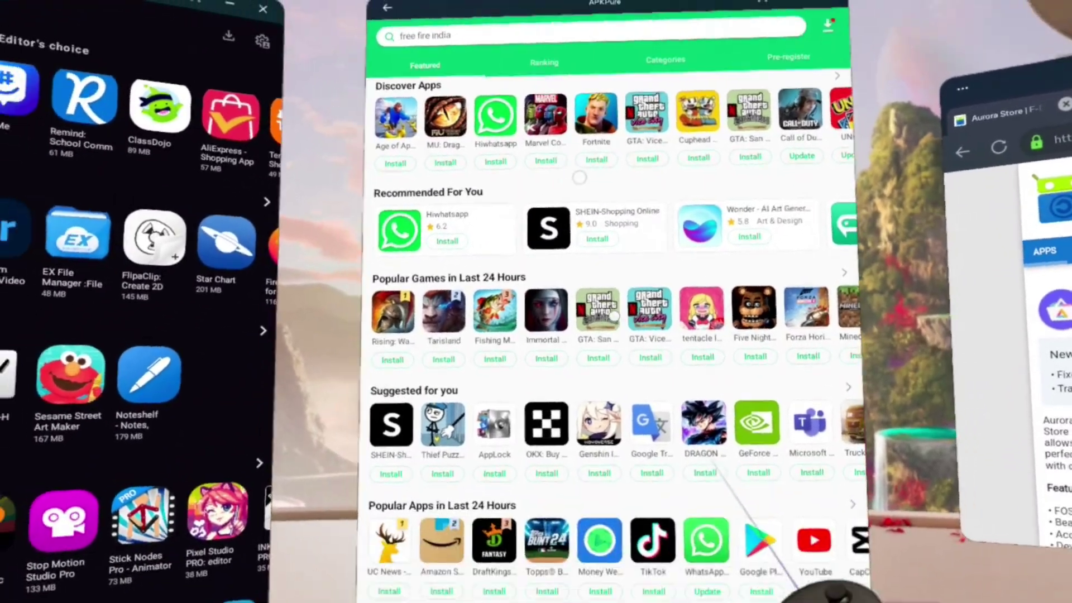
{"action": "scroll", "coordinate": [581, 237], "scroll_direction": "down", "scroll_amount": 10}
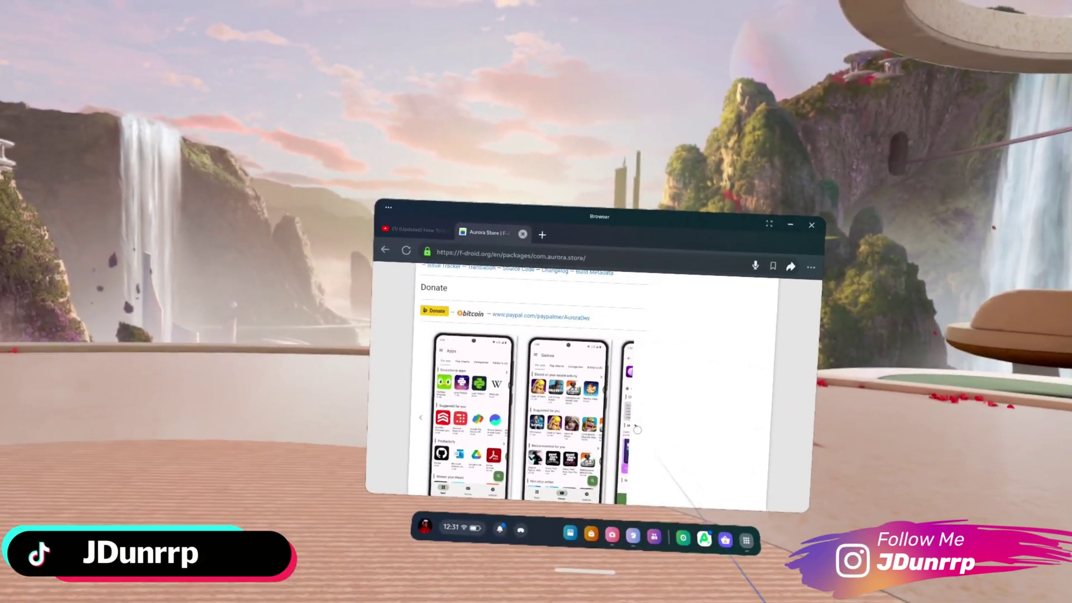
- Flip through the Aurora Store screenshots, then close the YouTube tutorial tab
{"action": "left_click", "coordinate": [677, 424]}
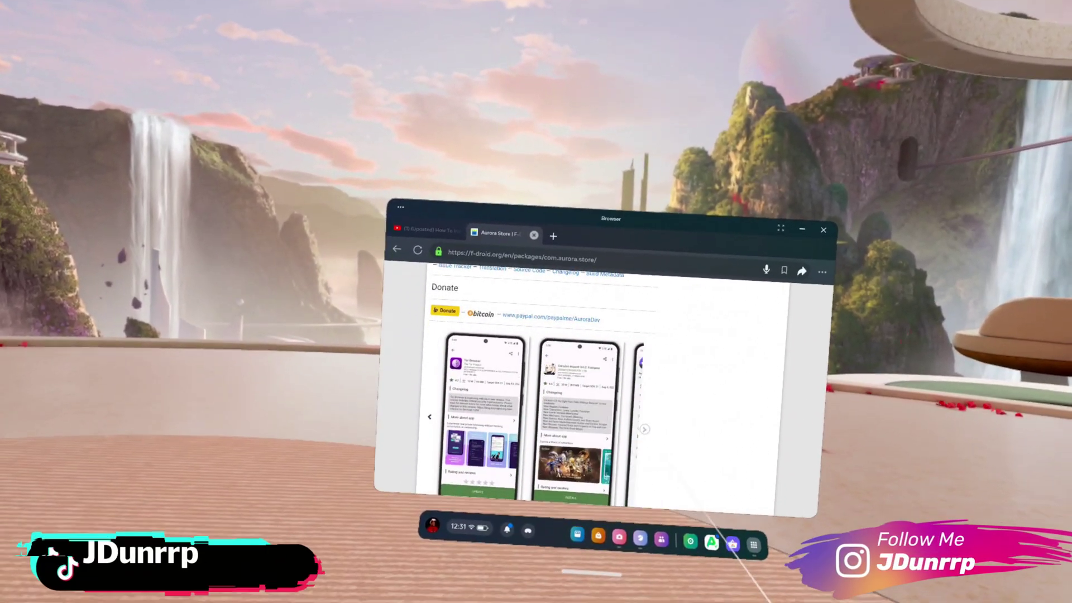
{"action": "left_click", "coordinate": [643, 427]}
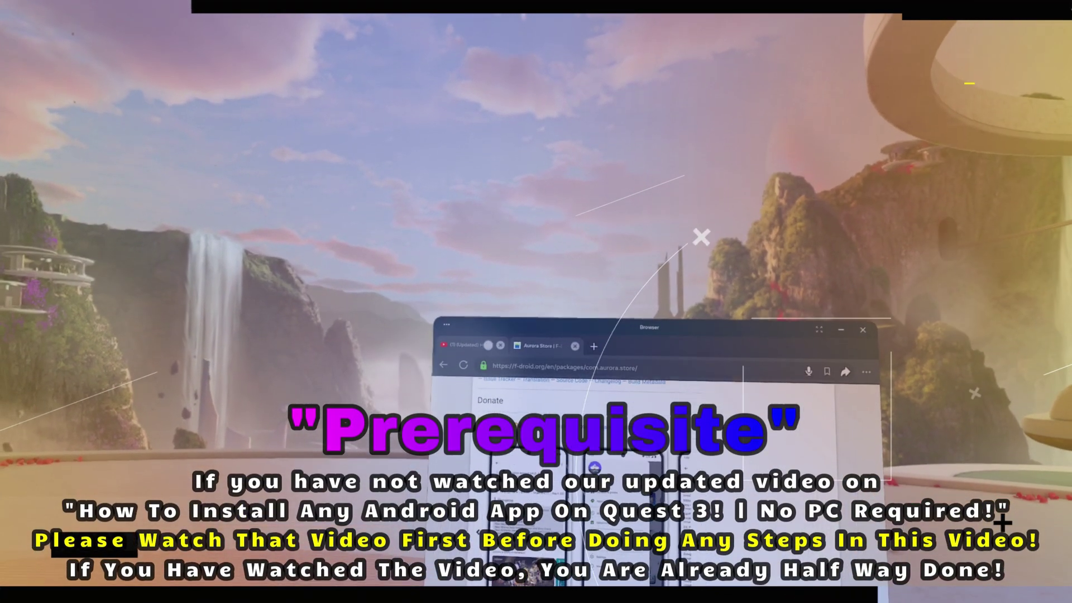
{"action": "left_click", "coordinate": [432, 303]}
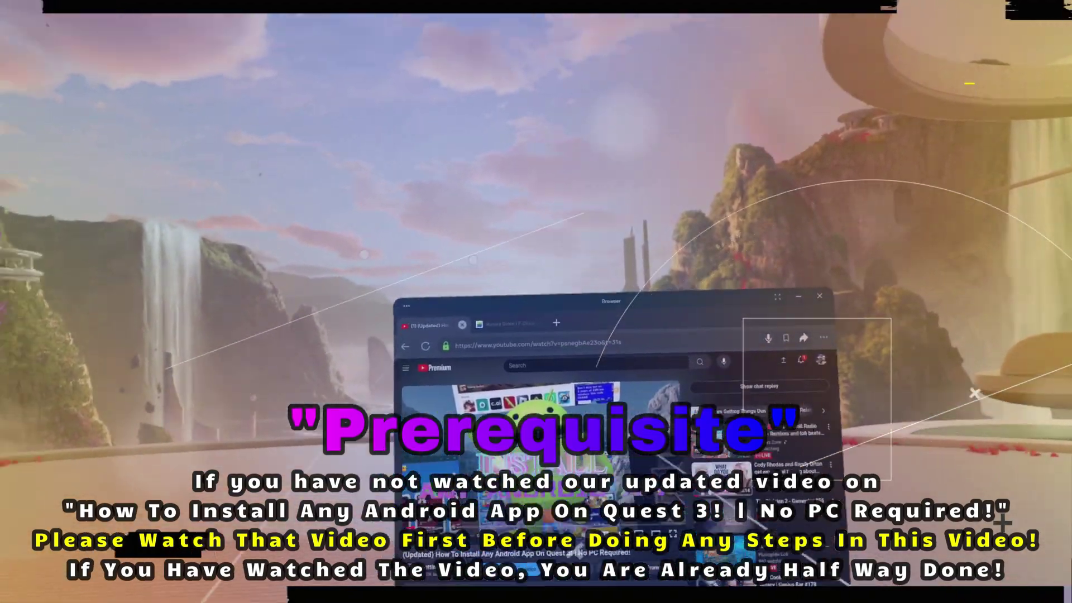
{"action": "left_click", "coordinate": [440, 286]}
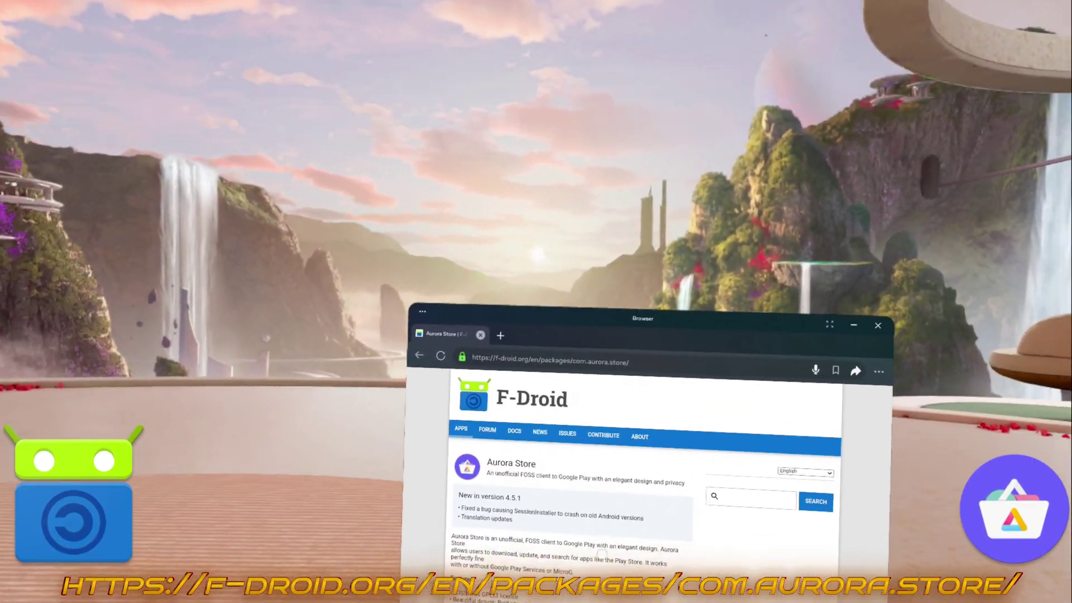
- Scroll the F-Droid page and open the browser's Downloads list showing F-Droid.apk
{"action": "scroll", "coordinate": [626, 386], "scroll_direction": "down", "scroll_amount": 5}
{"action": "scroll", "coordinate": [626, 386], "scroll_direction": "down", "scroll_amount": 15}
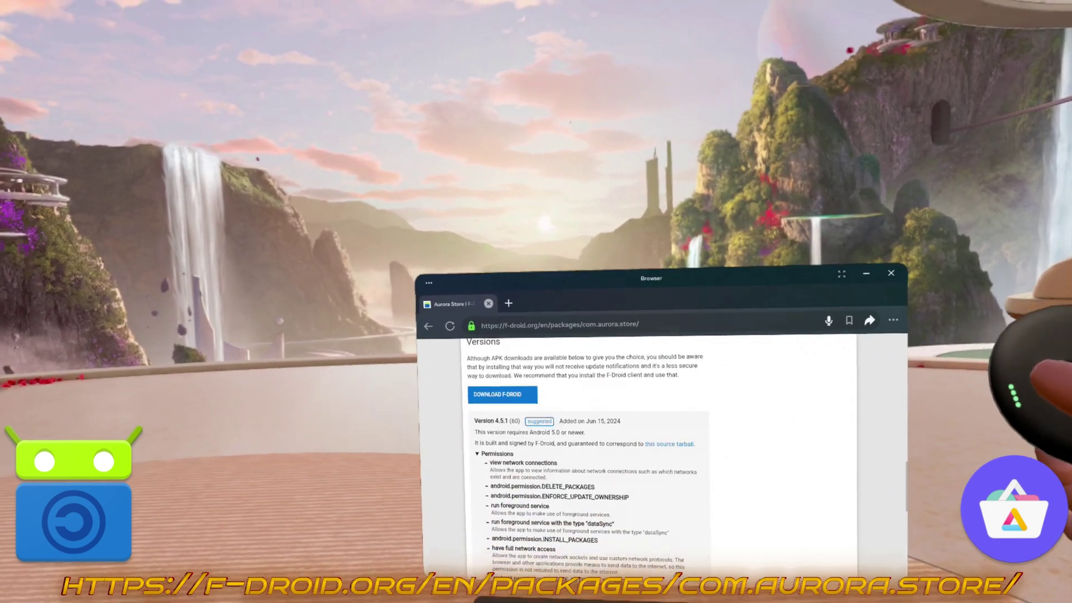
{"action": "scroll", "coordinate": [614, 435], "scroll_direction": "up", "scroll_amount": 10}
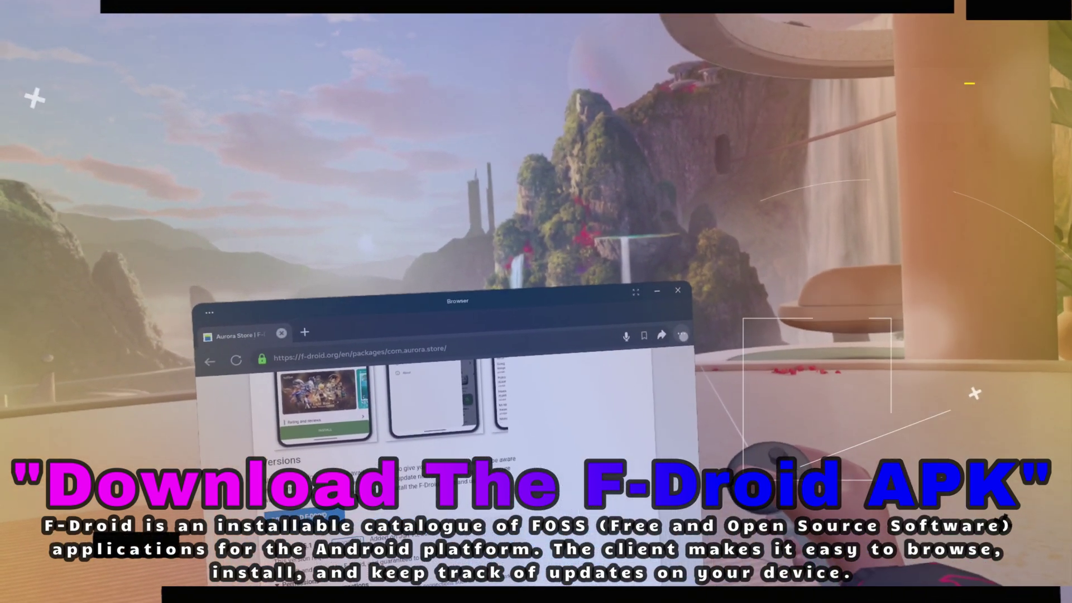
{"action": "left_click", "coordinate": [670, 309]}
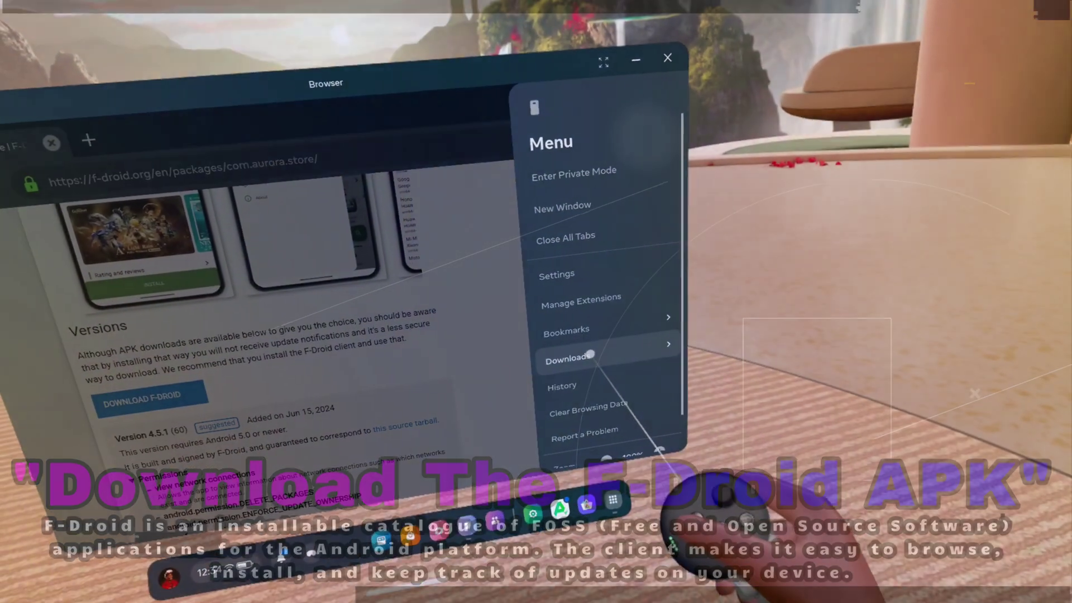
{"action": "left_click", "coordinate": [575, 351]}
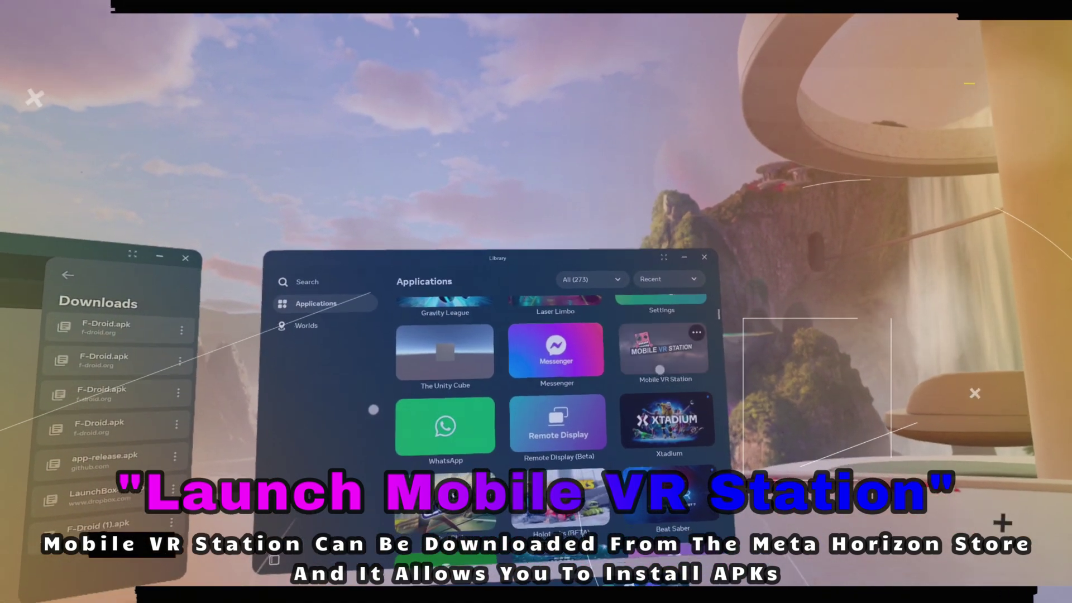
- Launch Mobile VR Station from the Library's Applications list
{"action": "left_click", "coordinate": [660, 369]}
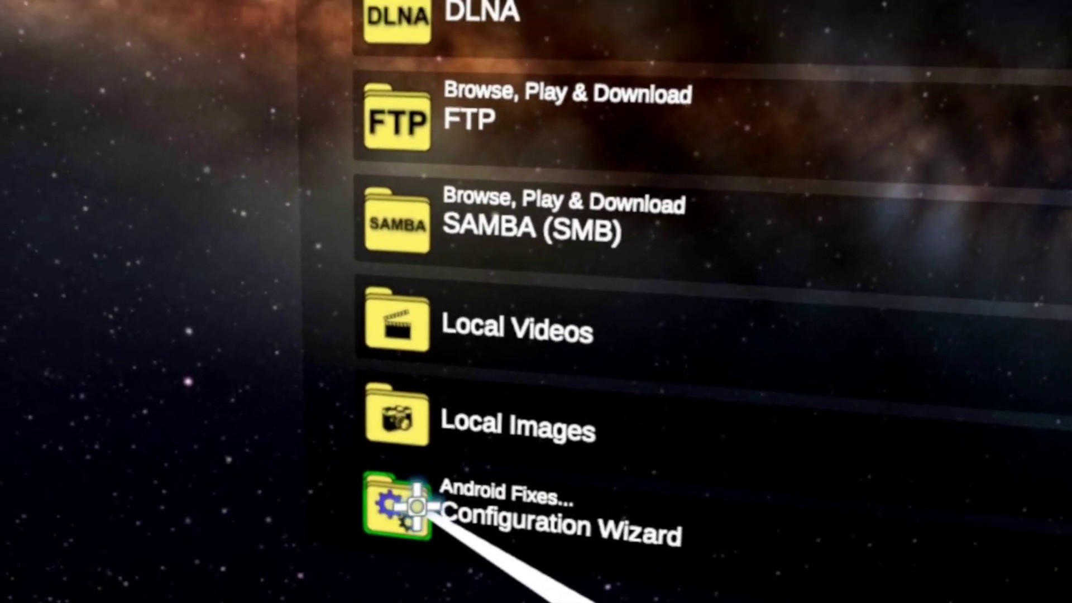
- Start Scoped Storage step 1 in the Configuration Wizard and browse to the Download folder
{"action": "left_click", "coordinate": [453, 446]}
{"action": "left_click", "coordinate": [445, 373]}
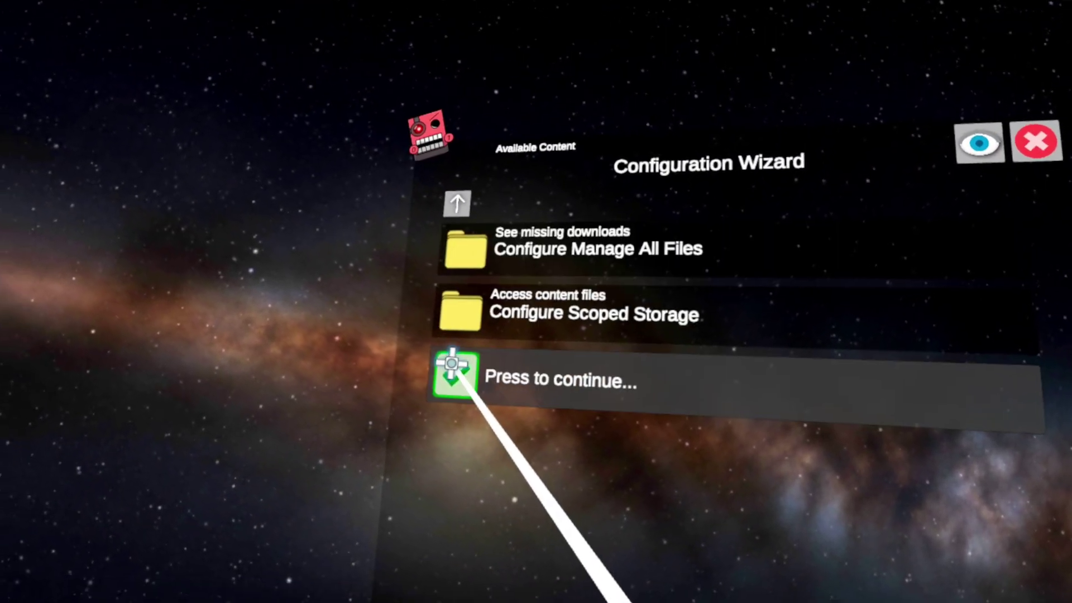
{"action": "left_click", "coordinate": [473, 357]}
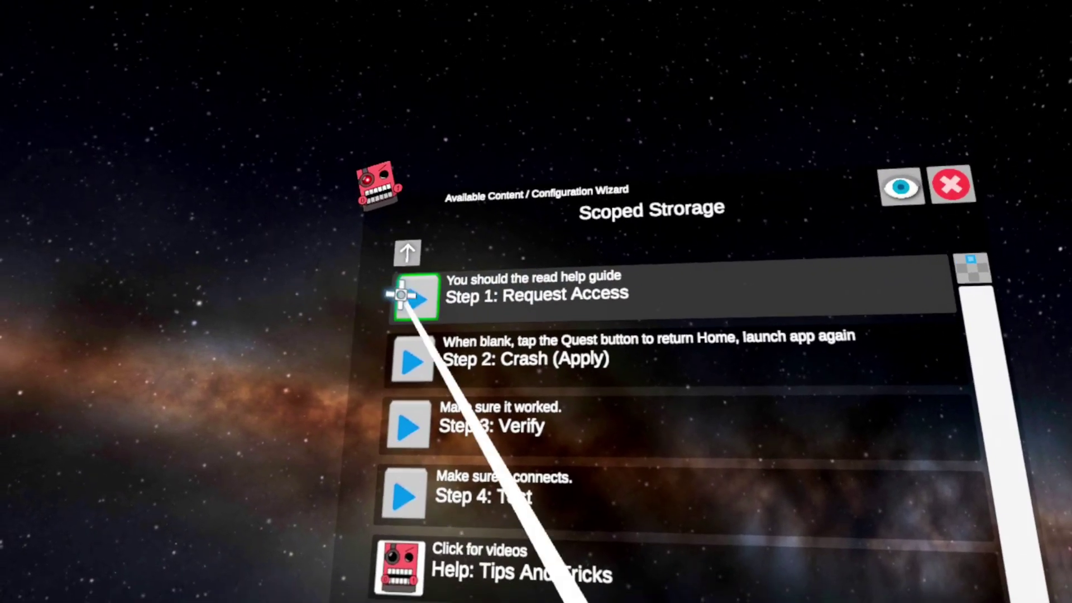
{"action": "left_click", "coordinate": [424, 279]}
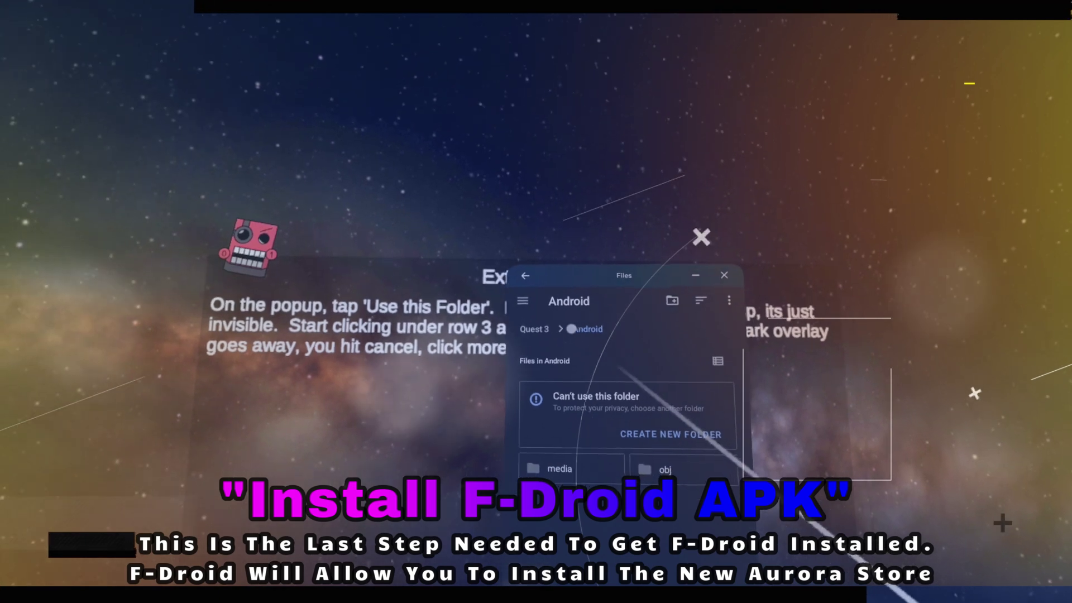
{"action": "left_click", "coordinate": [549, 311]}
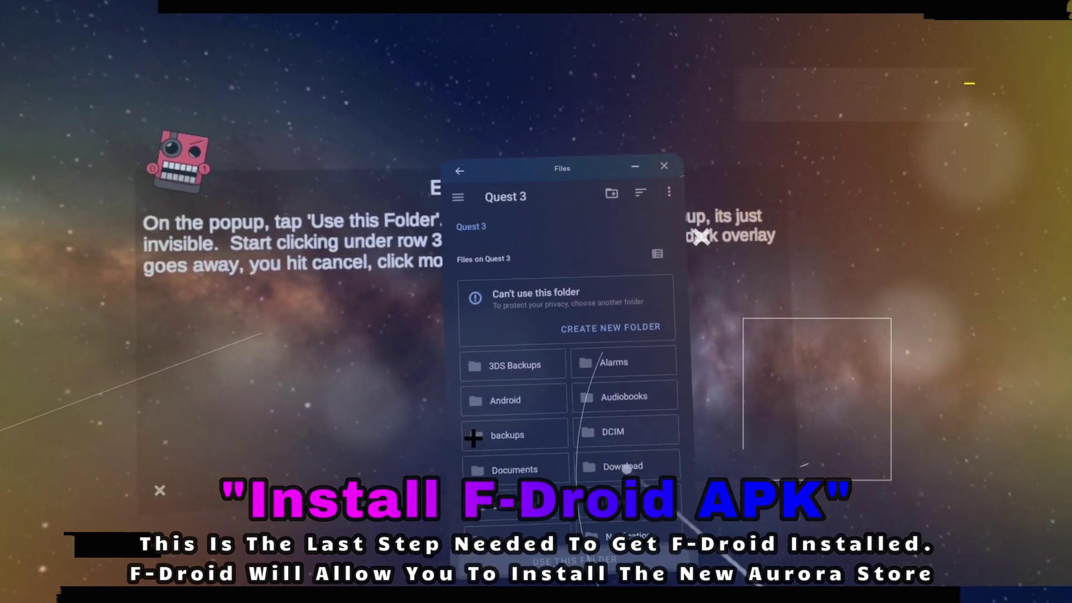
{"action": "left_click", "coordinate": [624, 466]}
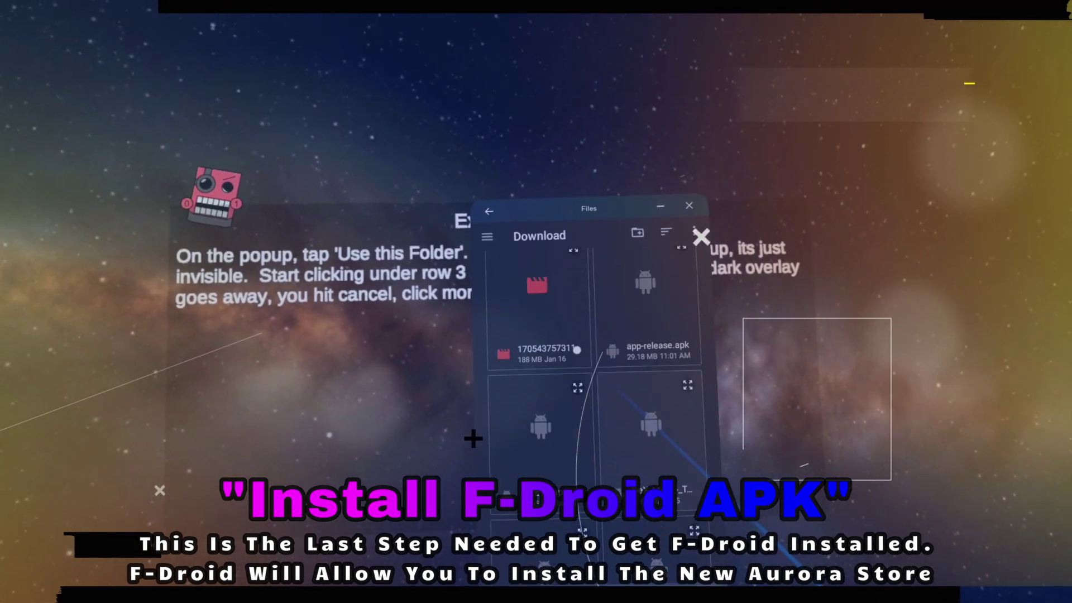
- Install the F-Droid APK from Download, then close Mobile VR Station
{"action": "scroll", "coordinate": [592, 425], "scroll_direction": "down", "scroll_amount": 2}
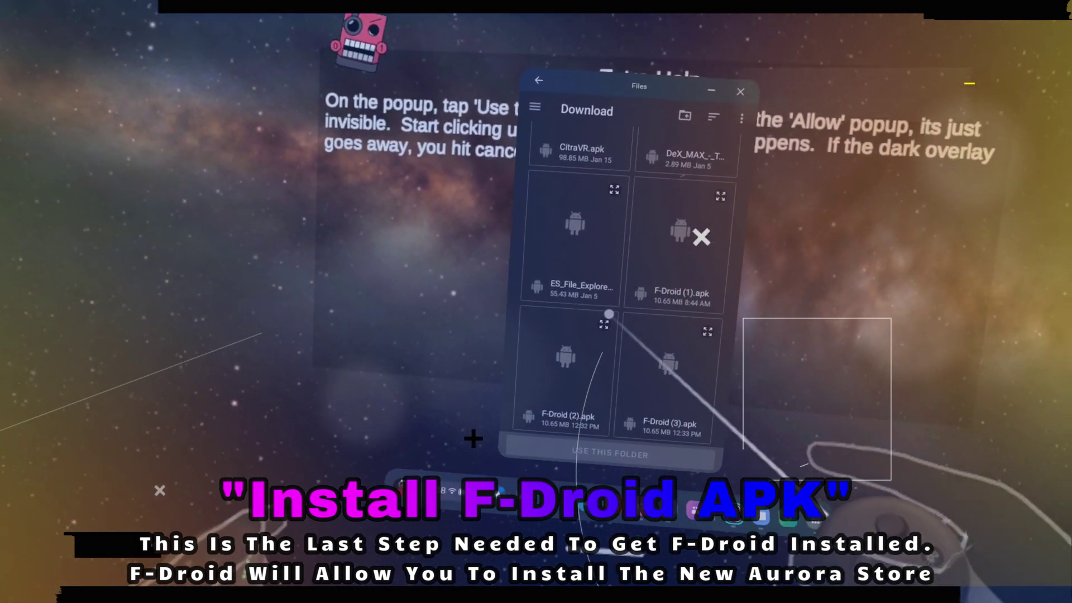
{"action": "left_click", "coordinate": [649, 241]}
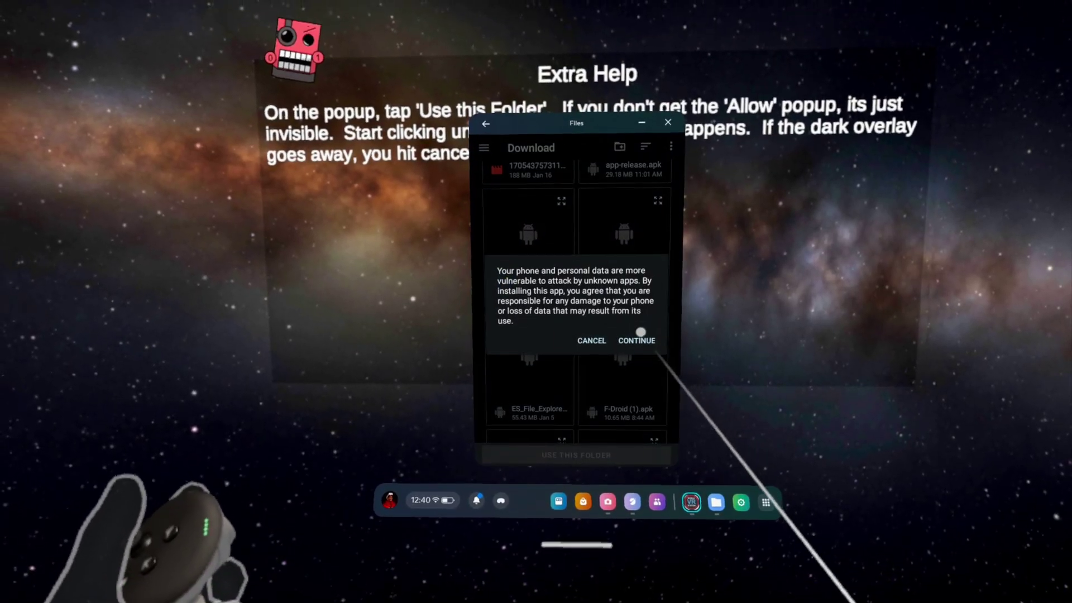
{"action": "left_click", "coordinate": [640, 333]}
{"action": "left_click", "coordinate": [641, 340]}
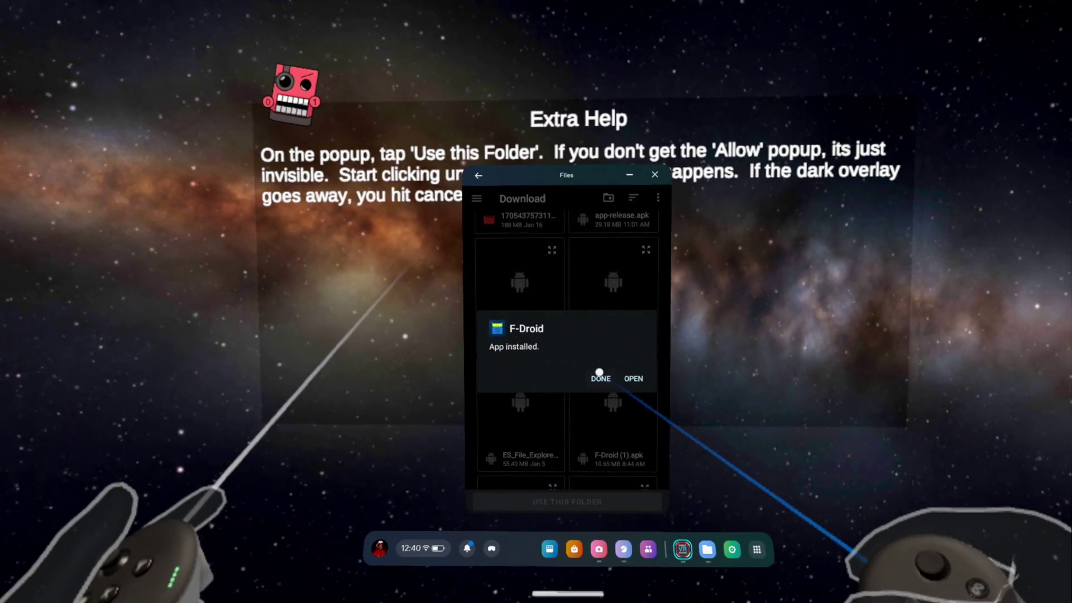
{"action": "left_click", "coordinate": [600, 375]}
{"action": "left_click", "coordinate": [631, 255]}
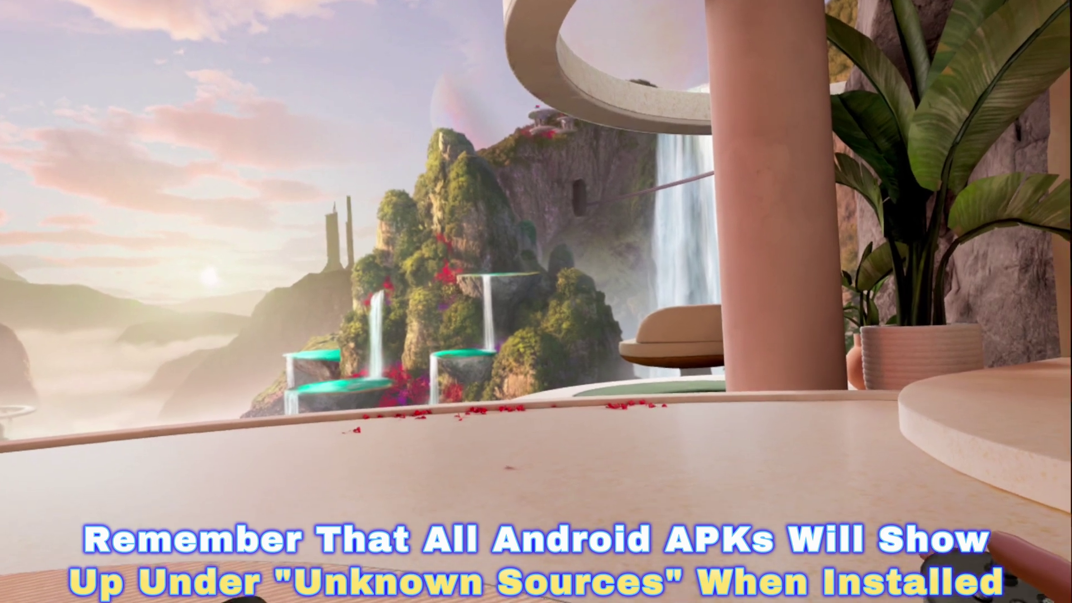
- Filter the Library to Unknown sources apps and launch F-Droid
{"action": "key", "text": "super"}
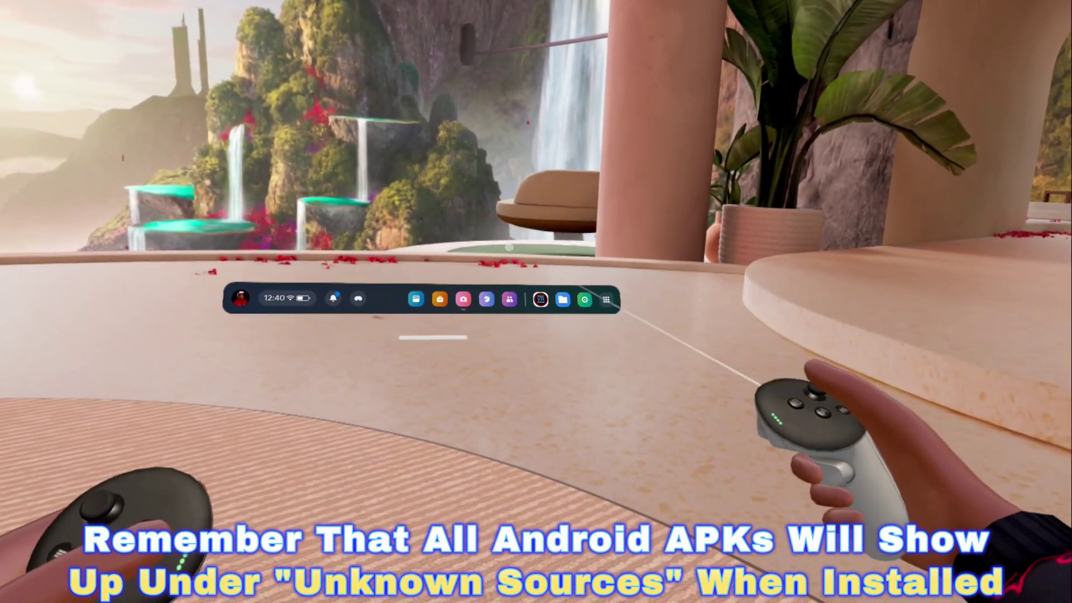
{"action": "left_click", "coordinate": [605, 310]}
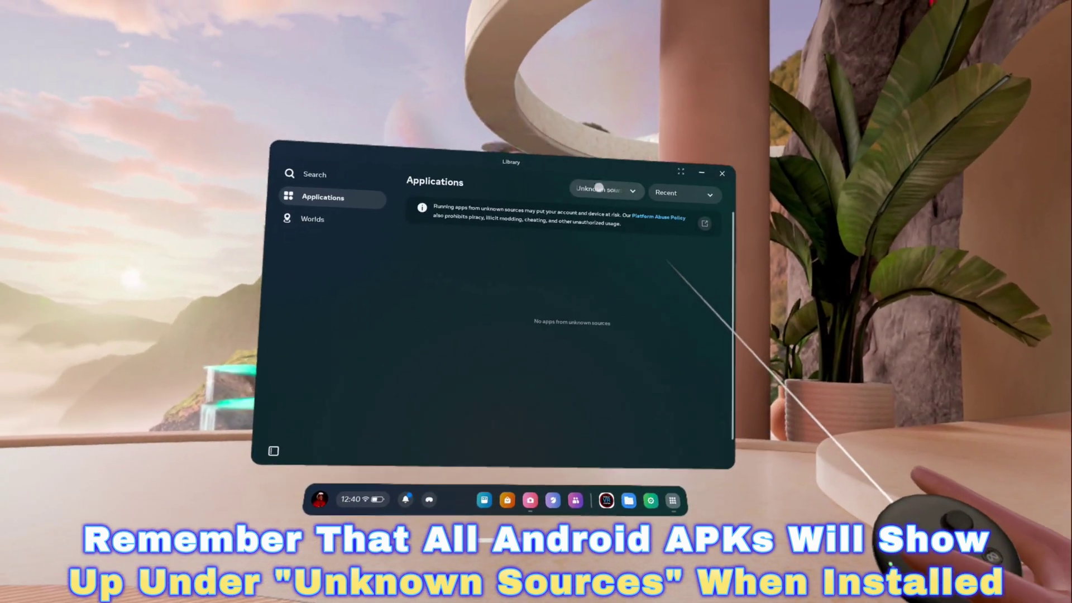
{"action": "left_click", "coordinate": [608, 206]}
{"action": "left_click", "coordinate": [601, 238]}
{"action": "left_click", "coordinate": [611, 214]}
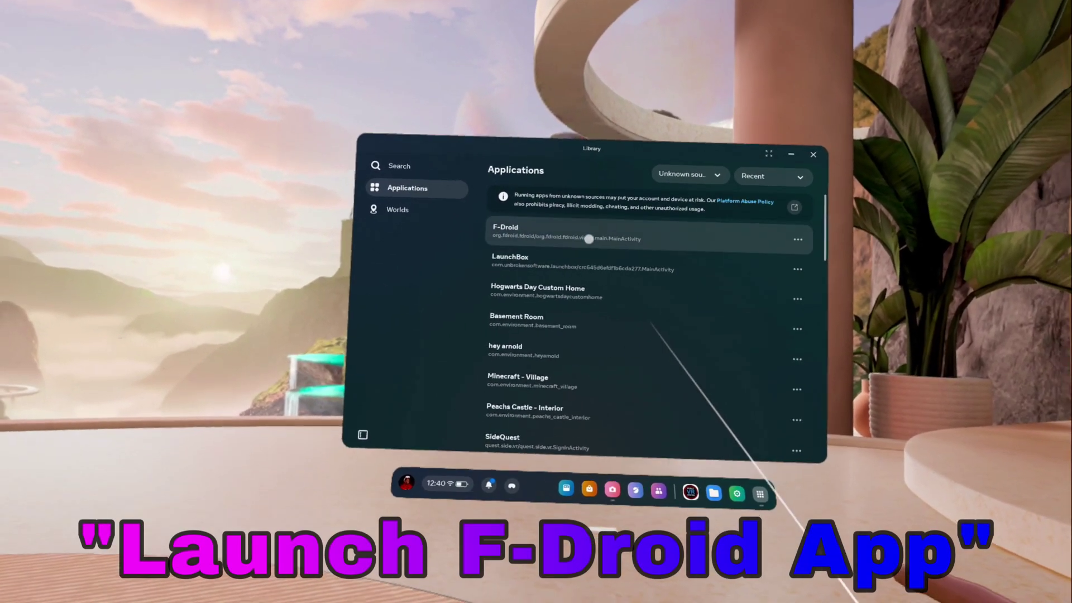
{"action": "left_click", "coordinate": [588, 238]}
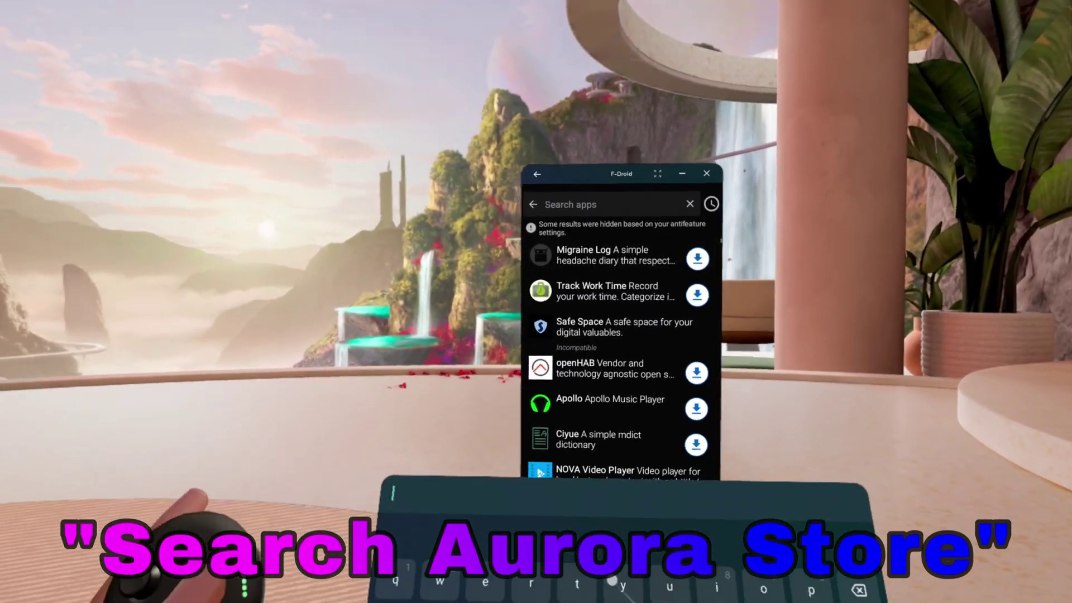
- Search F-Droid for 'aurora' and install Aurora Store after allowing installs from this source
{"action": "type", "text": "au"}
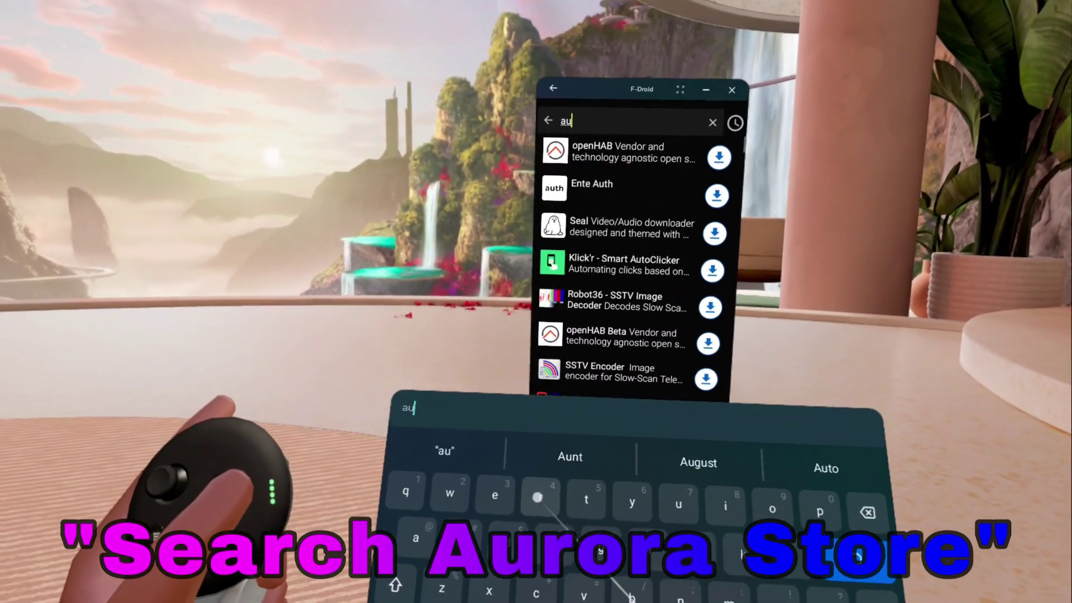
{"action": "type", "text": "rora"}
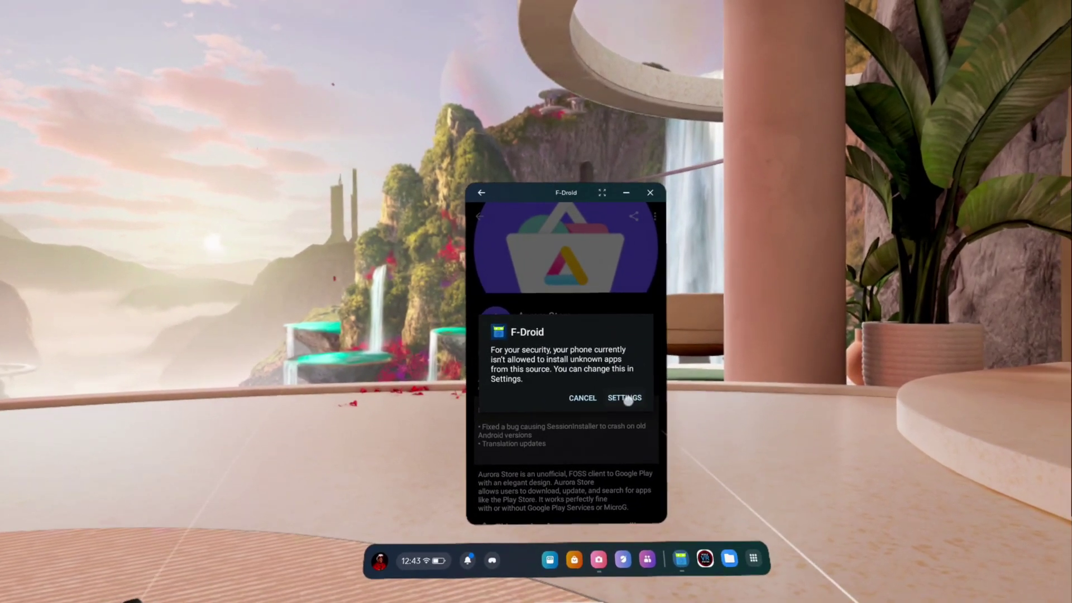
{"action": "left_click", "coordinate": [640, 406]}
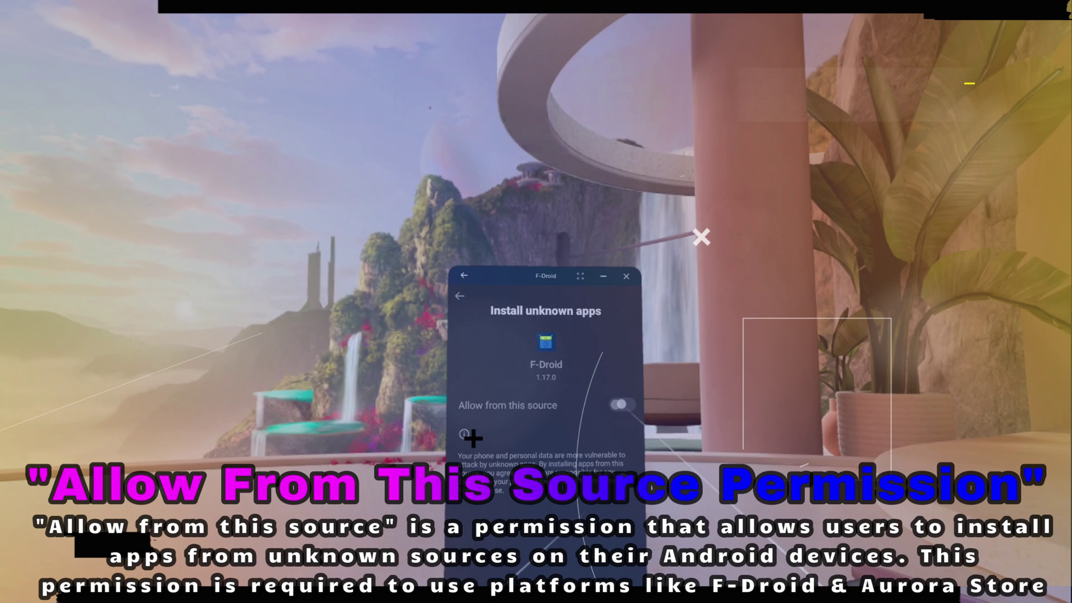
{"action": "left_click", "coordinate": [621, 405]}
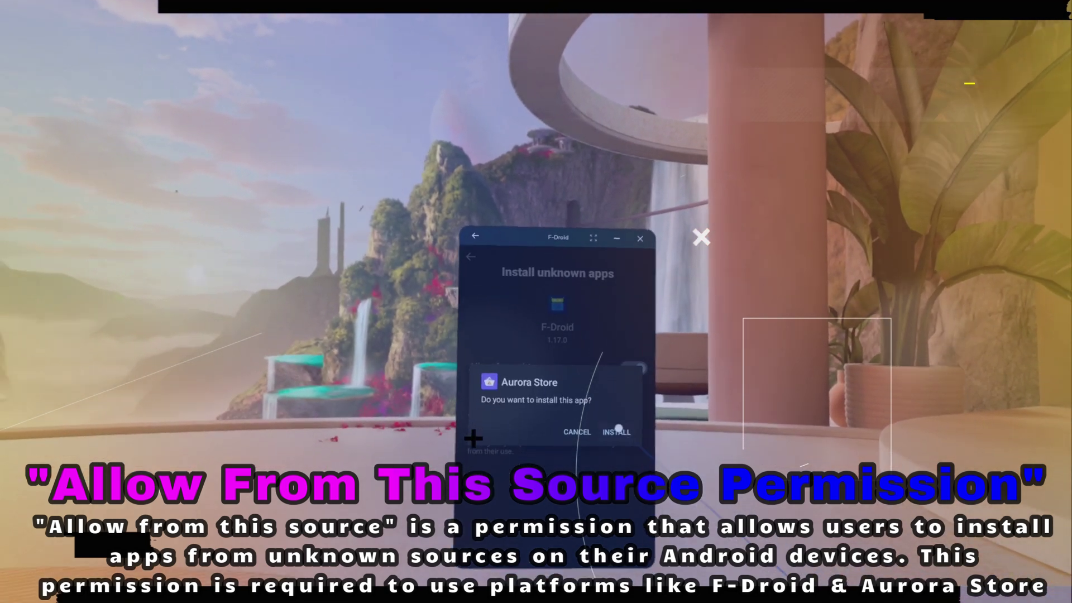
{"action": "left_click", "coordinate": [612, 451]}
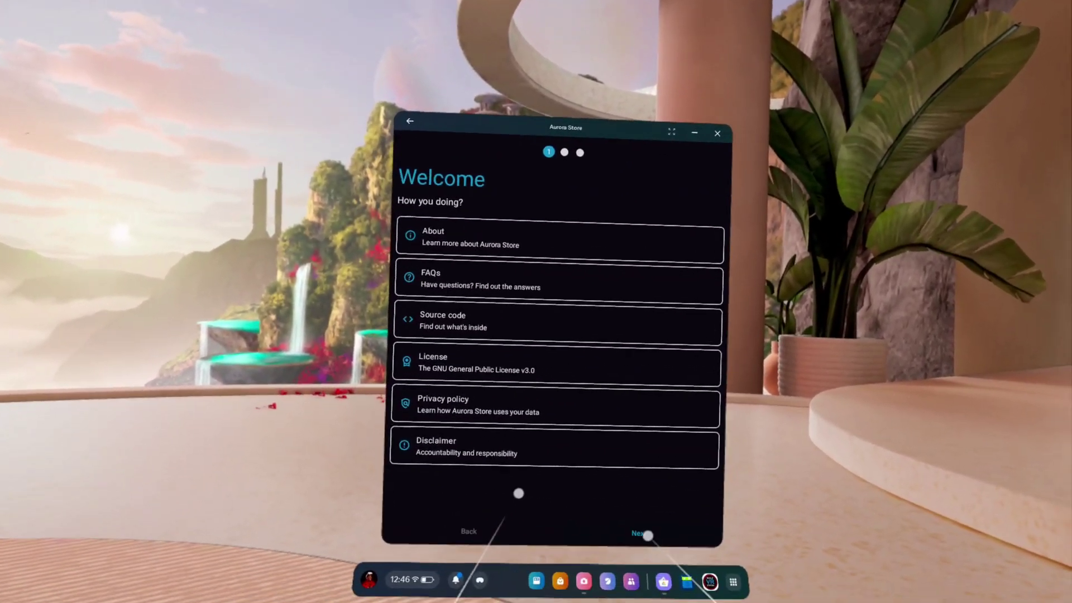
- Complete Aurora Store's first-run setup, enabling the play.google.com and market.android.com app links
{"action": "left_click", "coordinate": [642, 533]}
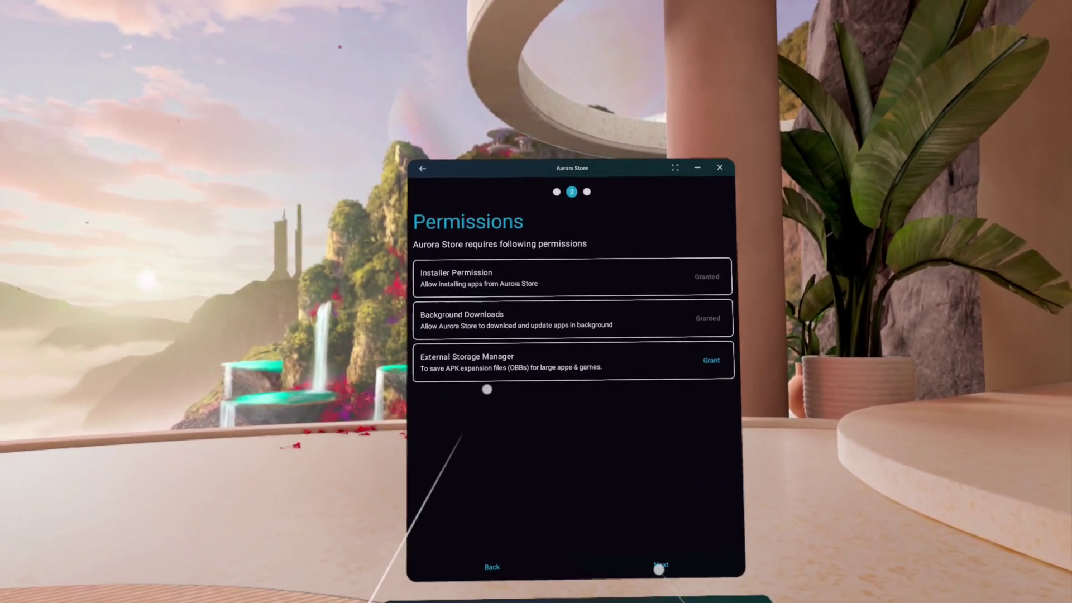
{"action": "left_click", "coordinate": [659, 567]}
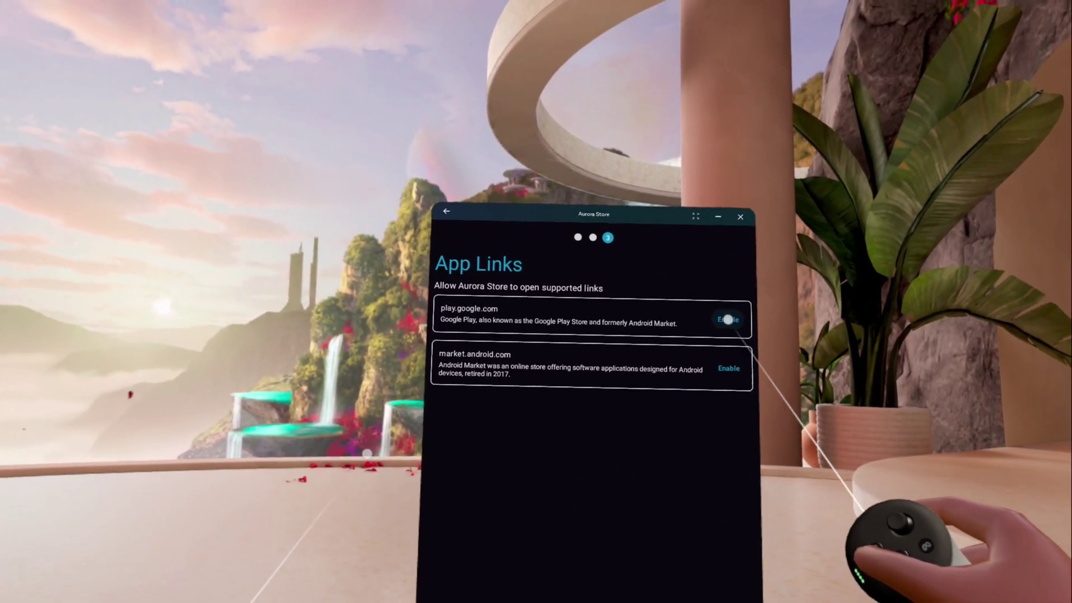
{"action": "left_click", "coordinate": [728, 319]}
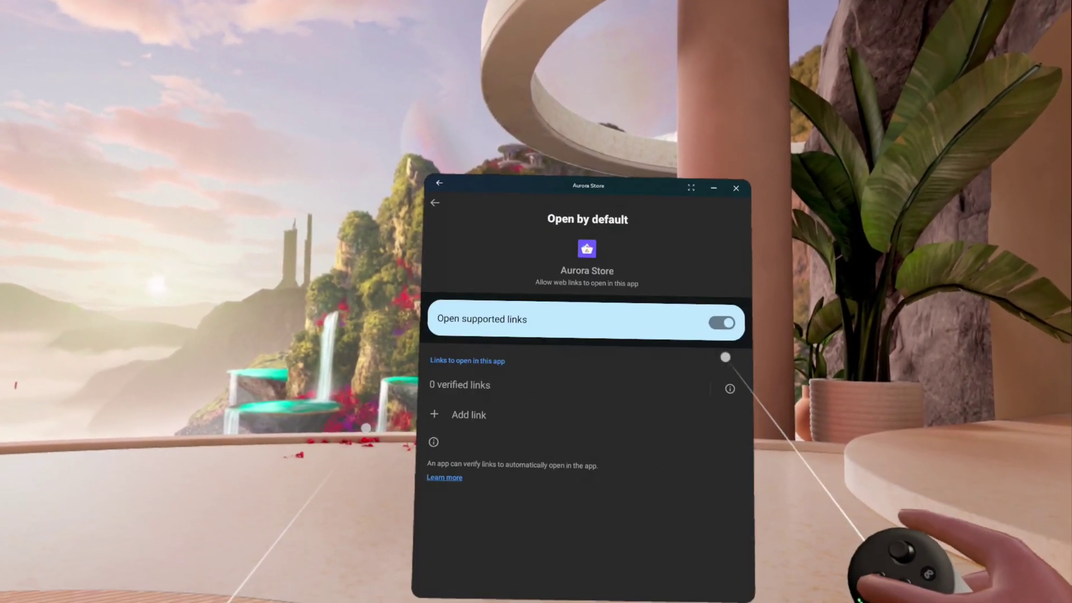
{"action": "left_click", "coordinate": [452, 222]}
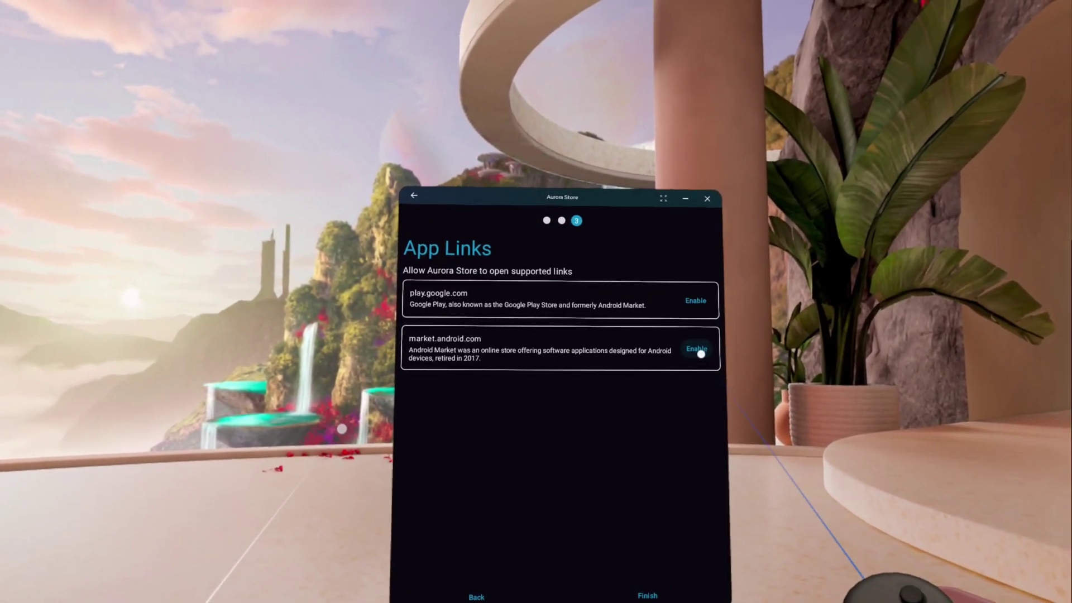
{"action": "left_click", "coordinate": [693, 349]}
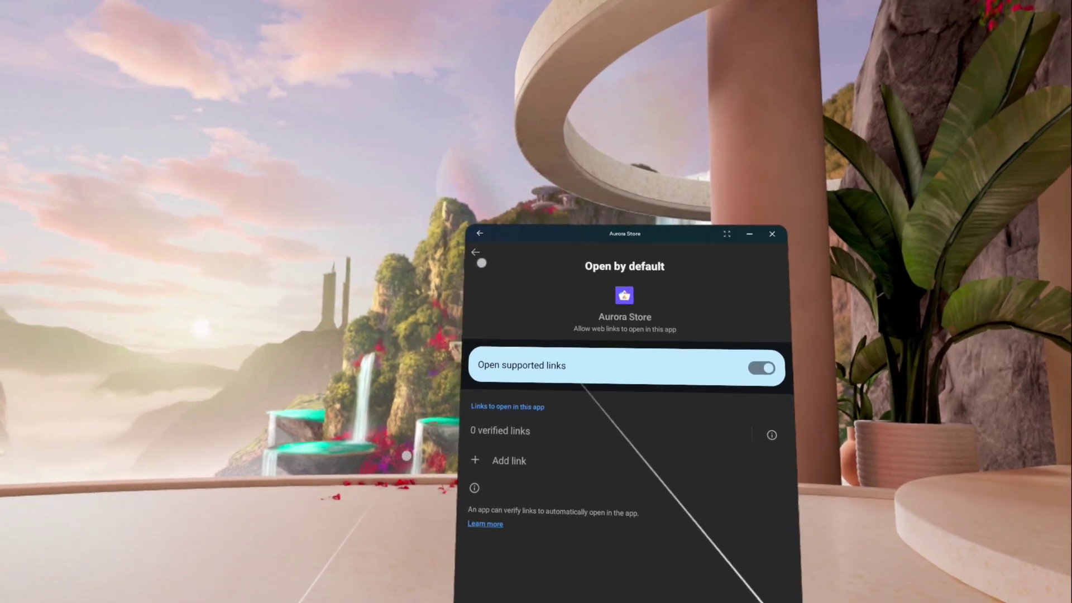
{"action": "left_click", "coordinate": [476, 236]}
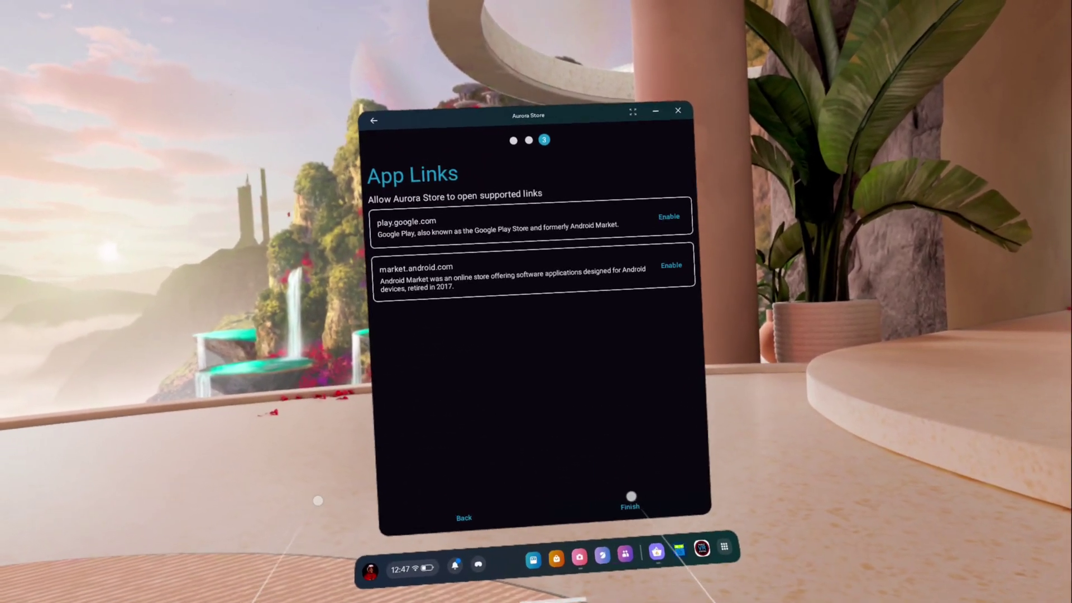
{"action": "left_click", "coordinate": [630, 504]}
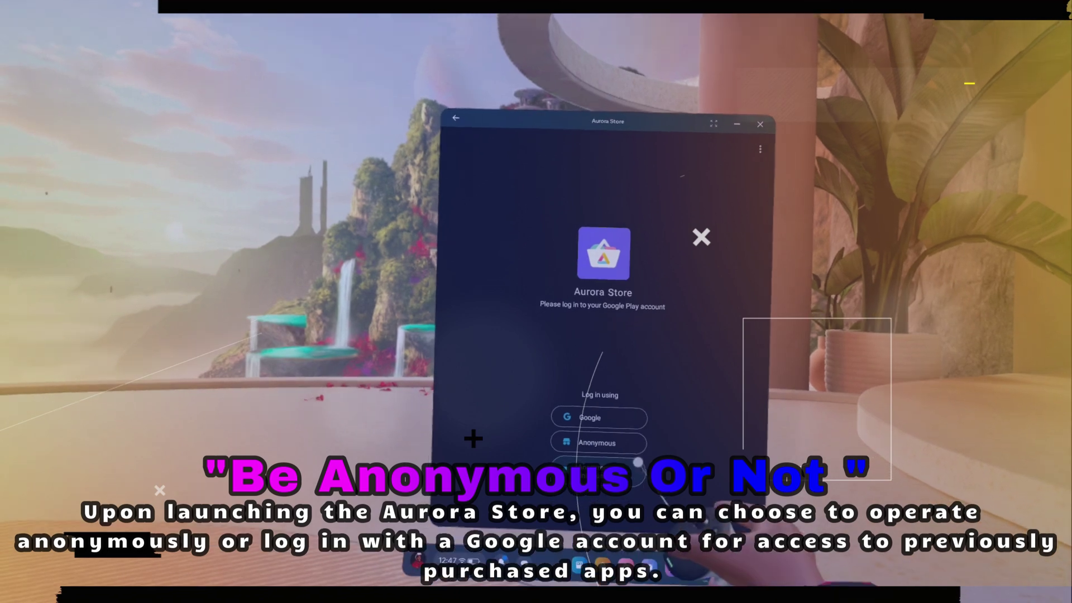
- Log in to Aurora Store and search for 'genshin'
{"action": "left_click", "coordinate": [638, 463]}
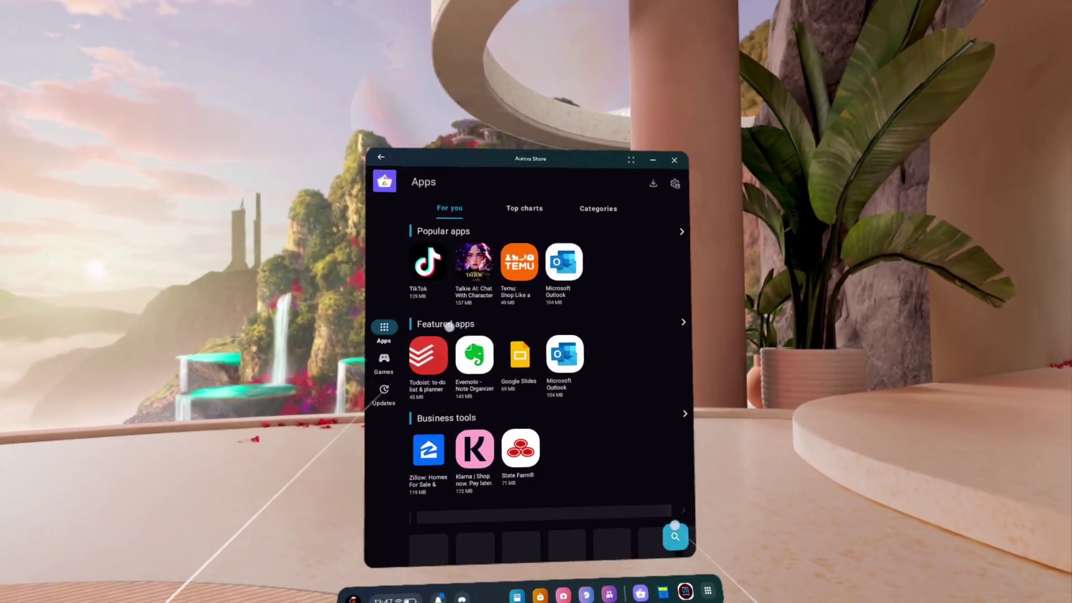
{"action": "left_click", "coordinate": [698, 544]}
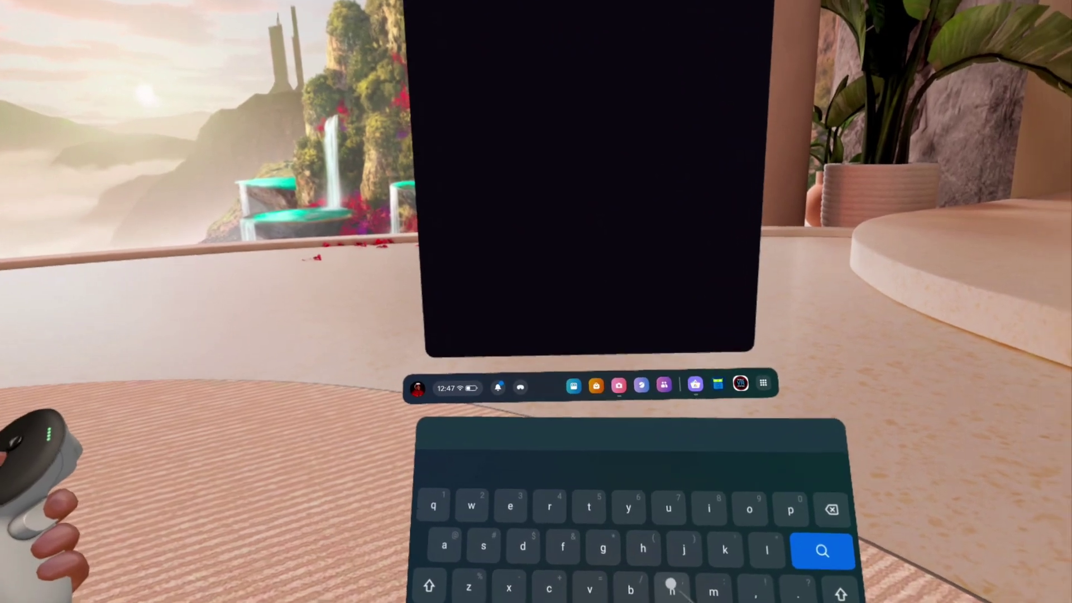
{"action": "type", "text": "genshin"}
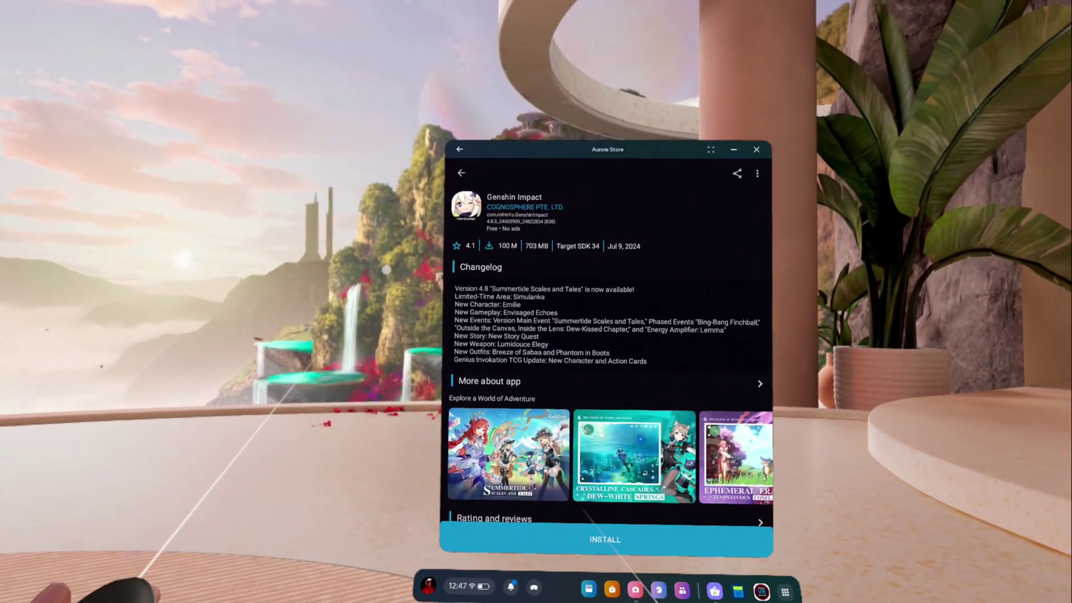
- Browse the Genshin Impact app page, then go back to the search query
{"action": "left_click_drag", "start_coordinate": [584, 506], "coordinate": [443, 476]}
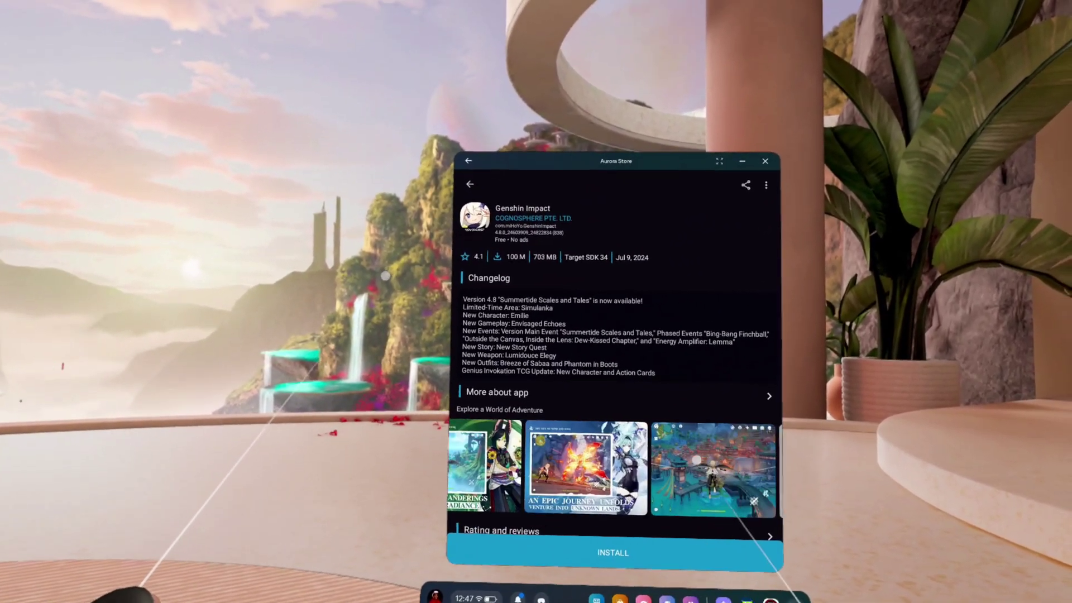
{"action": "left_click_drag", "start_coordinate": [696, 460], "coordinate": [595, 463]}
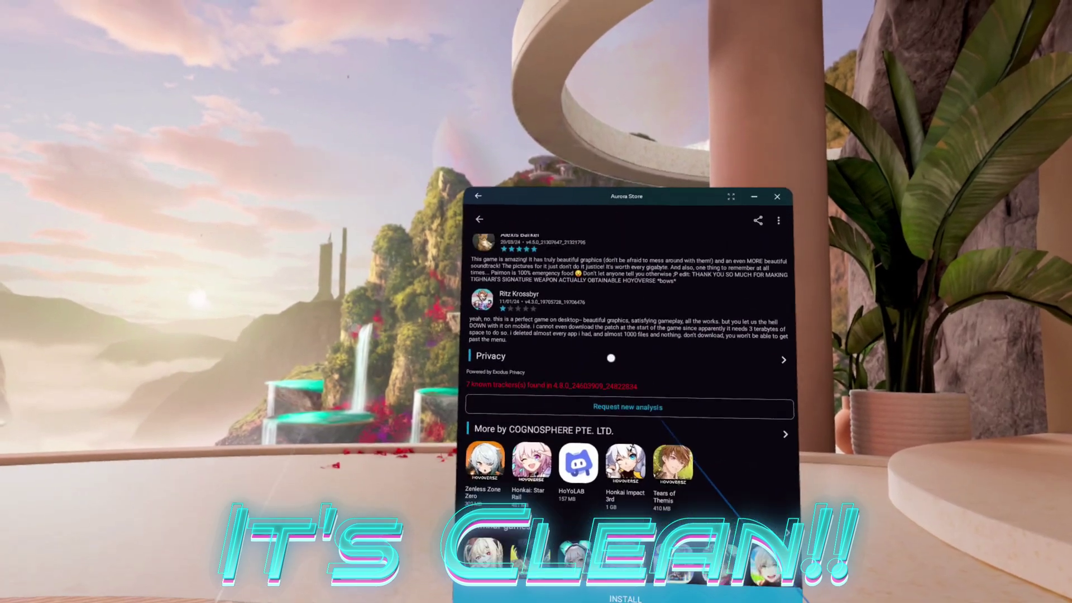
{"action": "left_click_drag", "start_coordinate": [611, 358], "coordinate": [625, 447]}
{"action": "left_click_drag", "start_coordinate": [616, 307], "coordinate": [617, 220]}
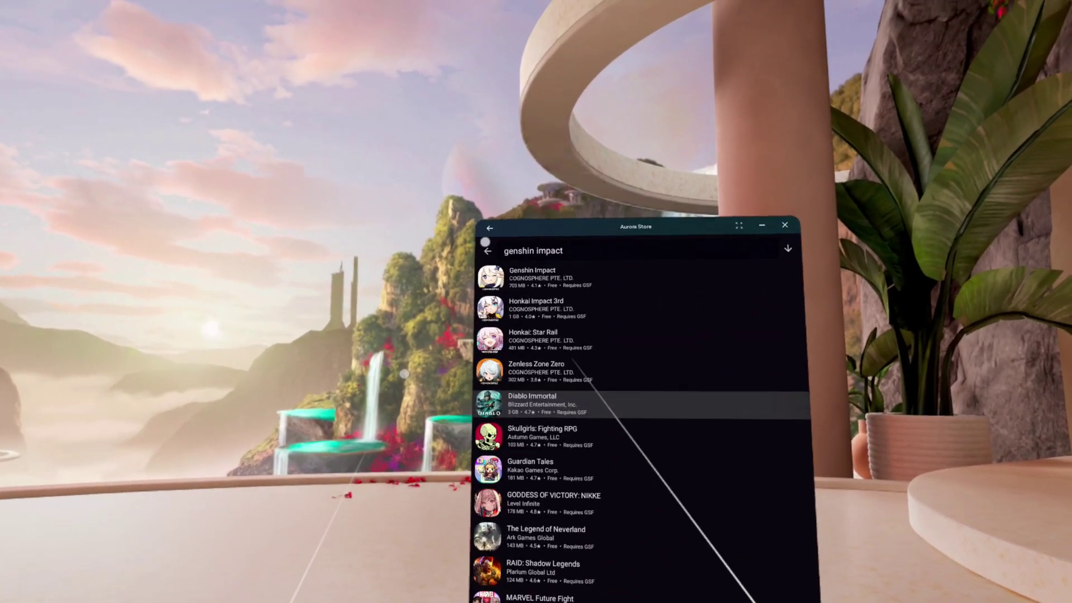
{"action": "left_click", "coordinate": [481, 205]}
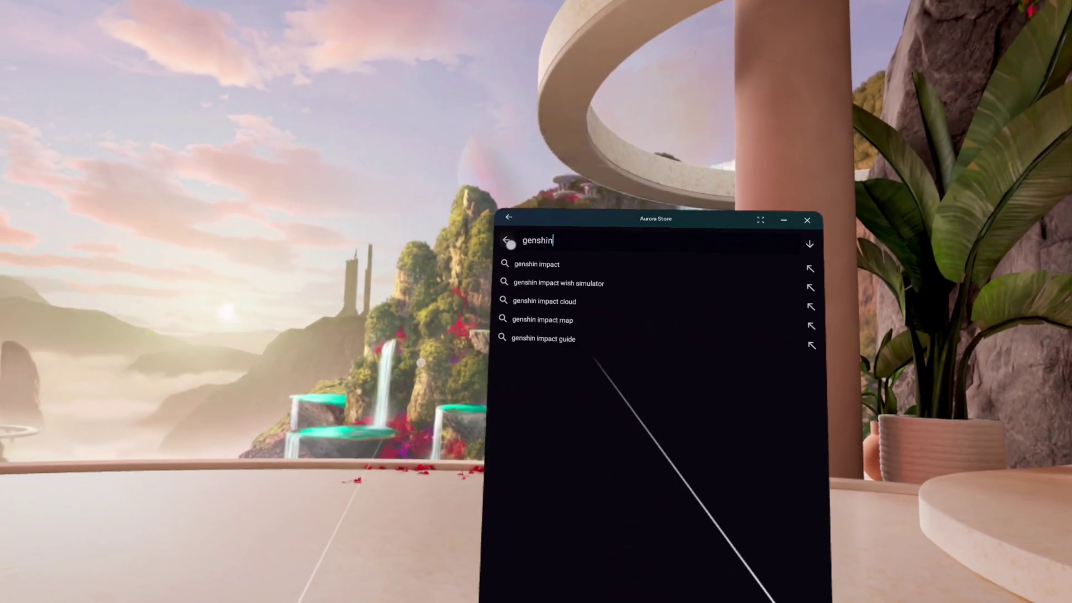
- Replace the query with 'angry', search angry birds, and open the Angry Birds 2 page
{"action": "left_click", "coordinate": [522, 239]}
{"action": "key", "text": "BackSpace"}
{"action": "key", "text": "BackSpace"}
{"action": "key", "text": "BackSpace"}
{"action": "key", "text": "BackSpace"}
{"action": "key", "text": "BackSpace"}
{"action": "key", "text": "BackSpace"}
{"action": "key", "text": "BackSpace"}
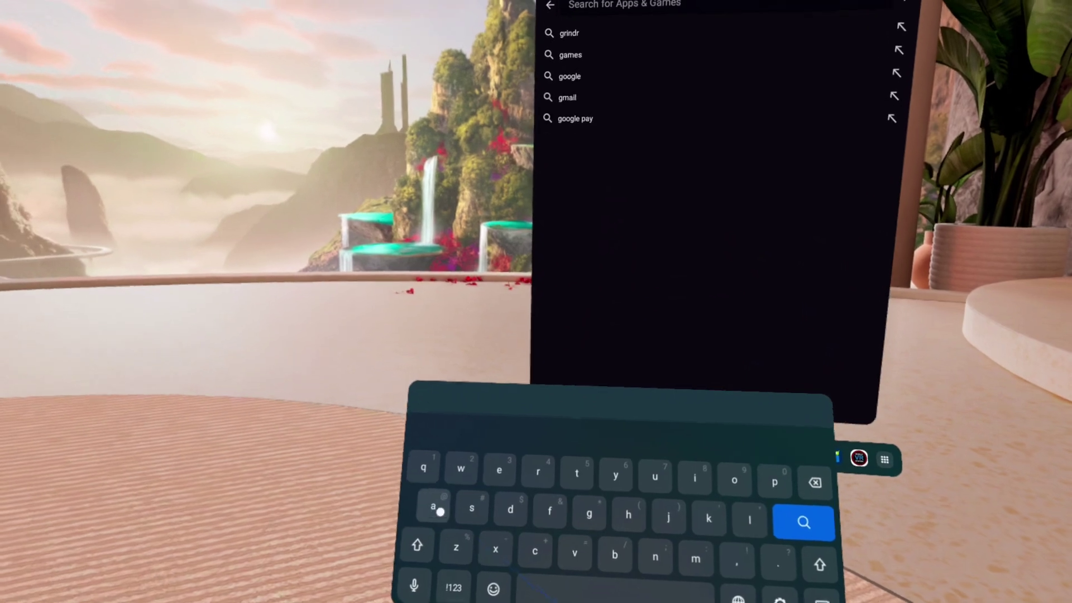
{"action": "type", "text": "angry"}
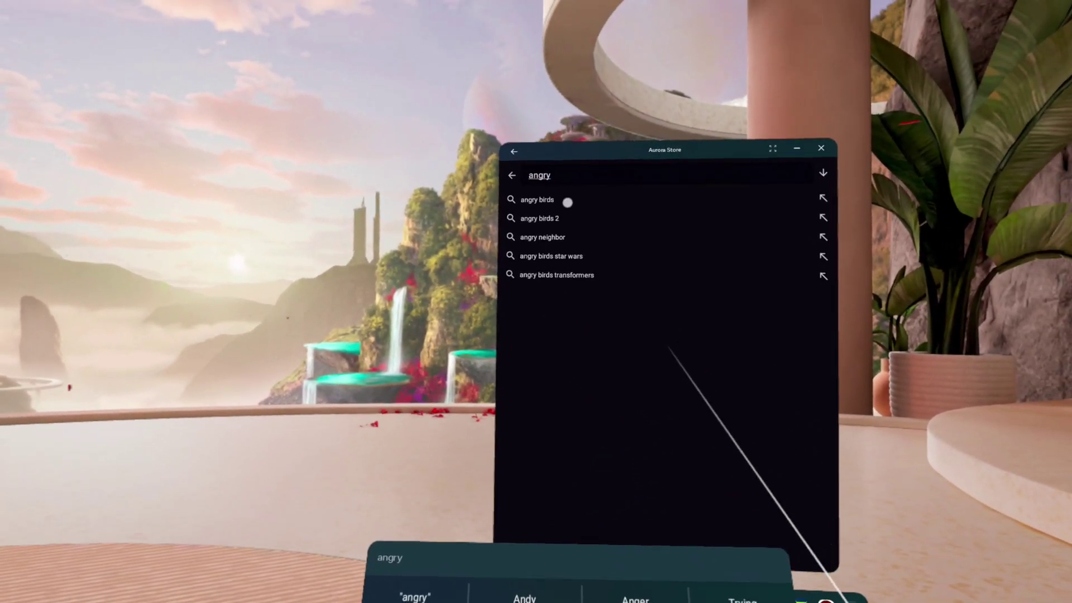
{"action": "left_click", "coordinate": [567, 202]}
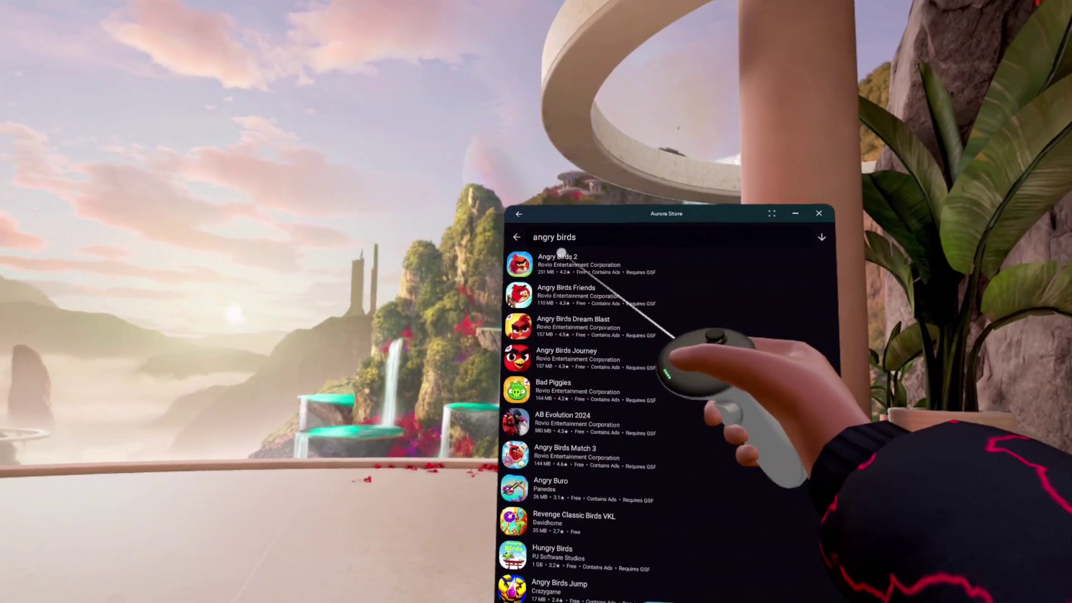
{"action": "left_click", "coordinate": [567, 260]}
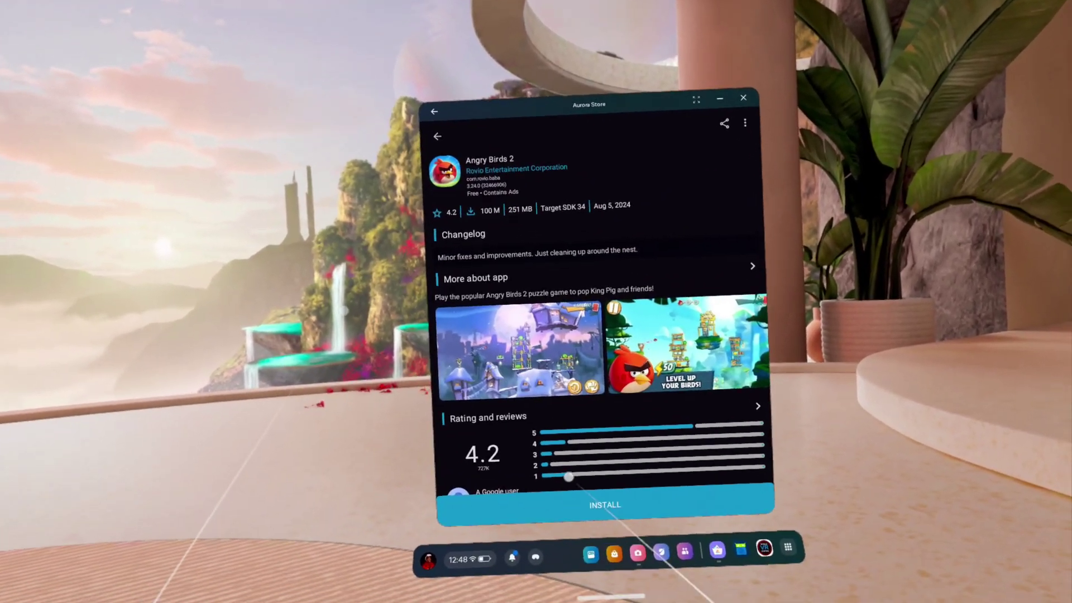